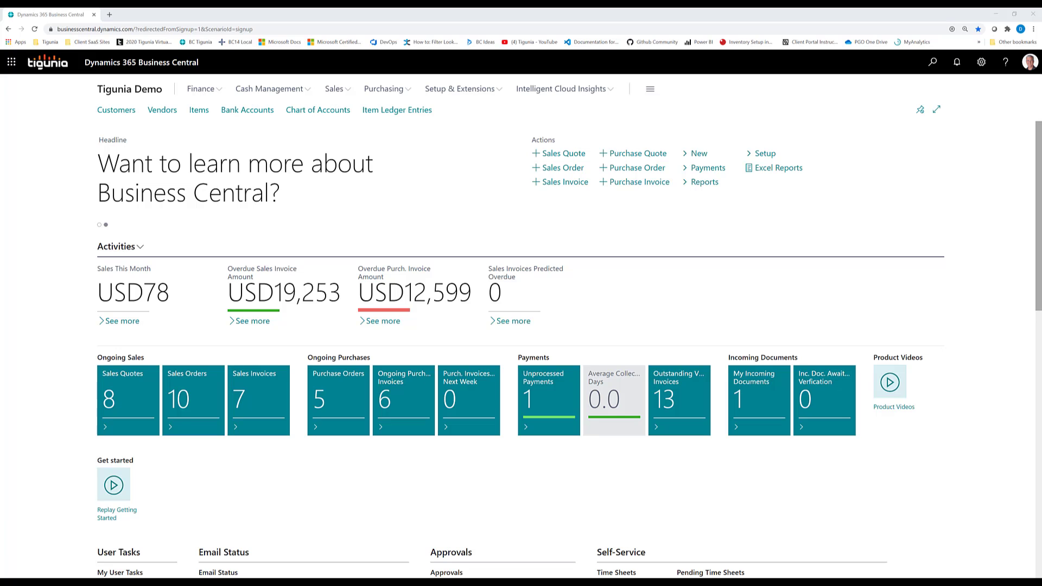
- Find the Report Selection - Sales page with "rep sel" and check which report is set for Invoice usage
left_click(933, 63)
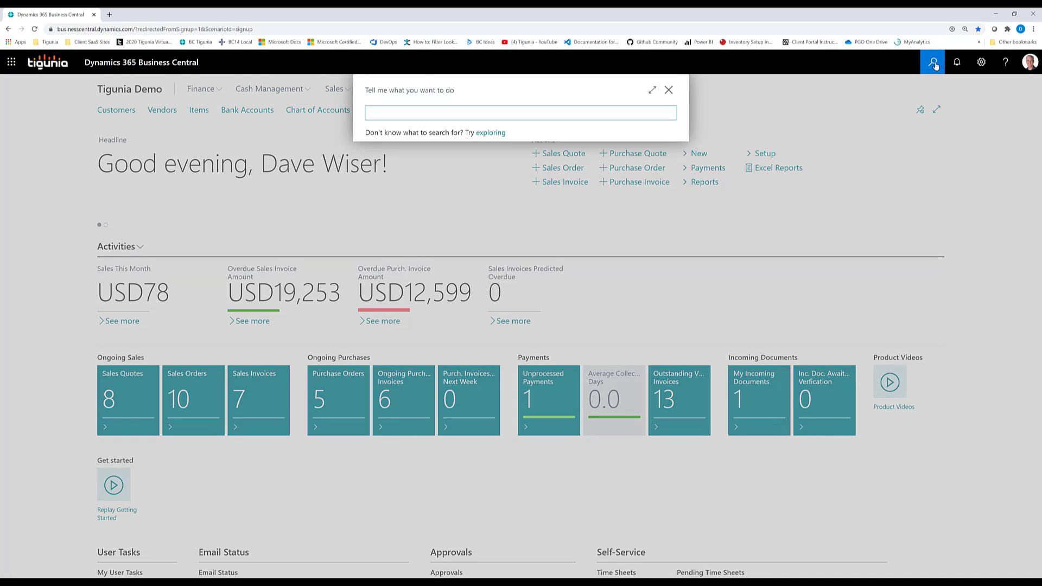
type("rep sel")
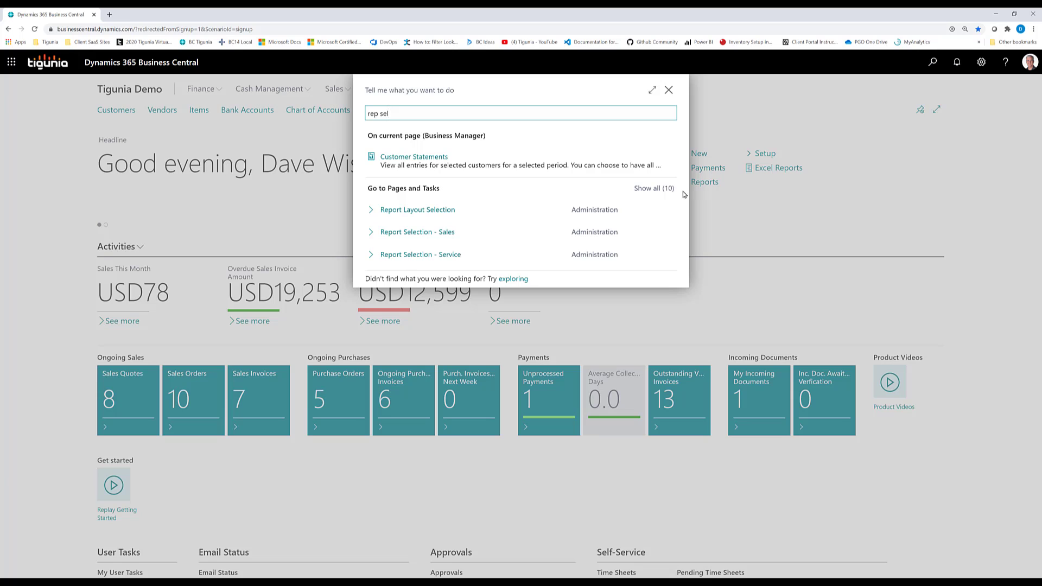
left_click(653, 189)
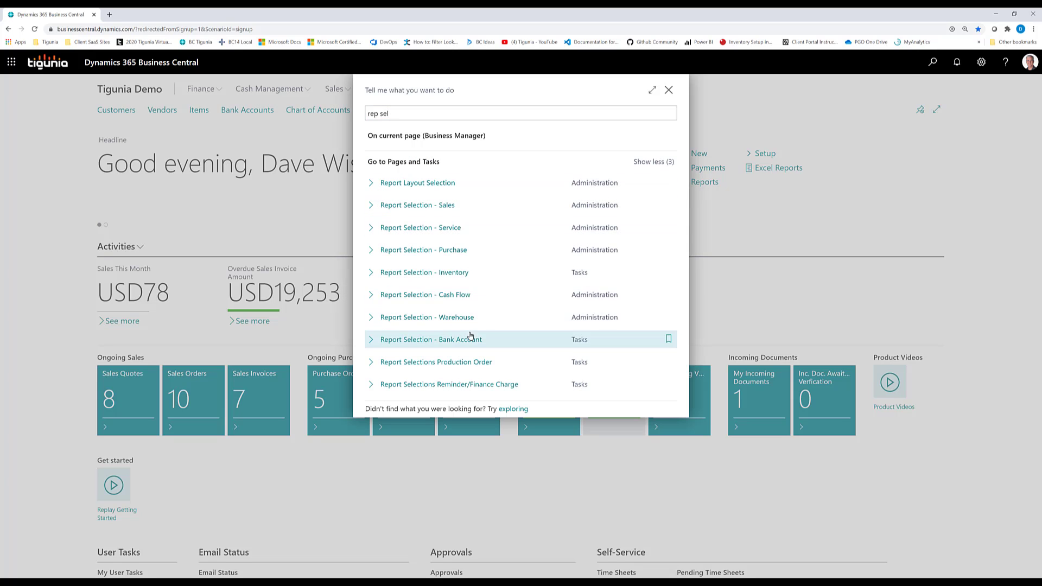
left_click(430, 210)
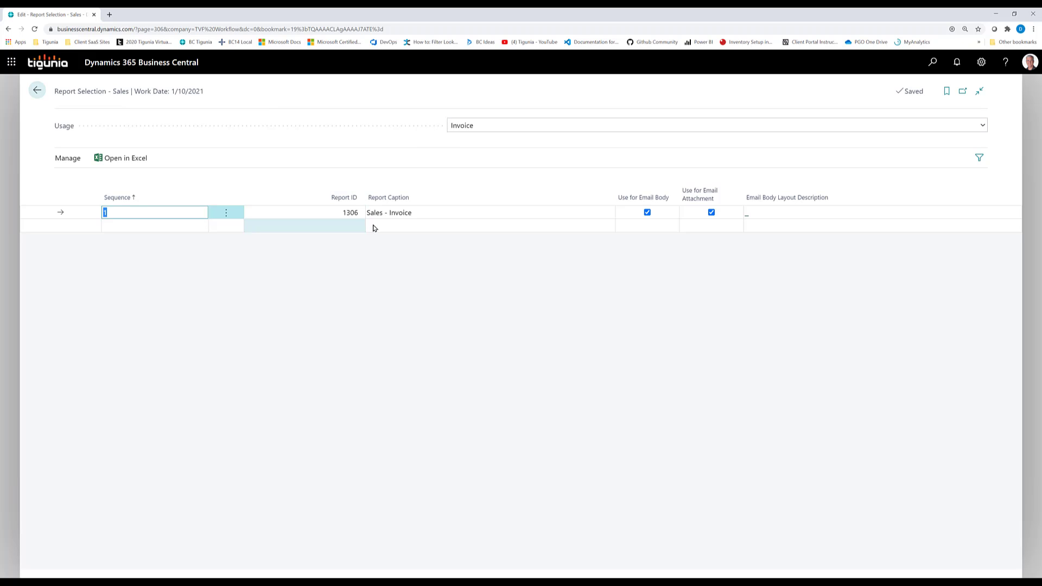
left_click(37, 91)
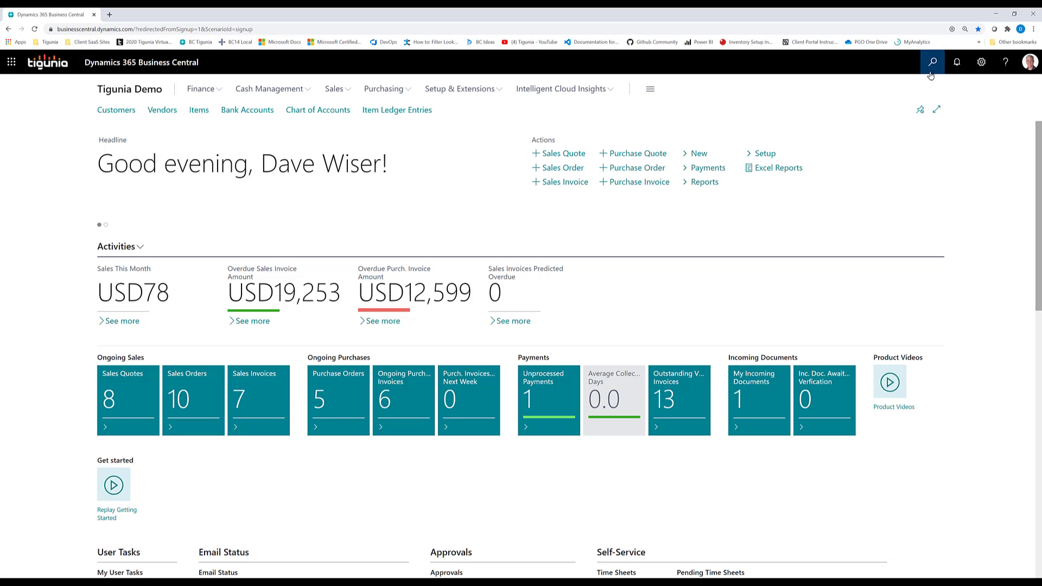
- Find the Report Layout Selection page with "rep lay" and look up the selected layout of report 1306
left_click(931, 62)
type("rep lay")
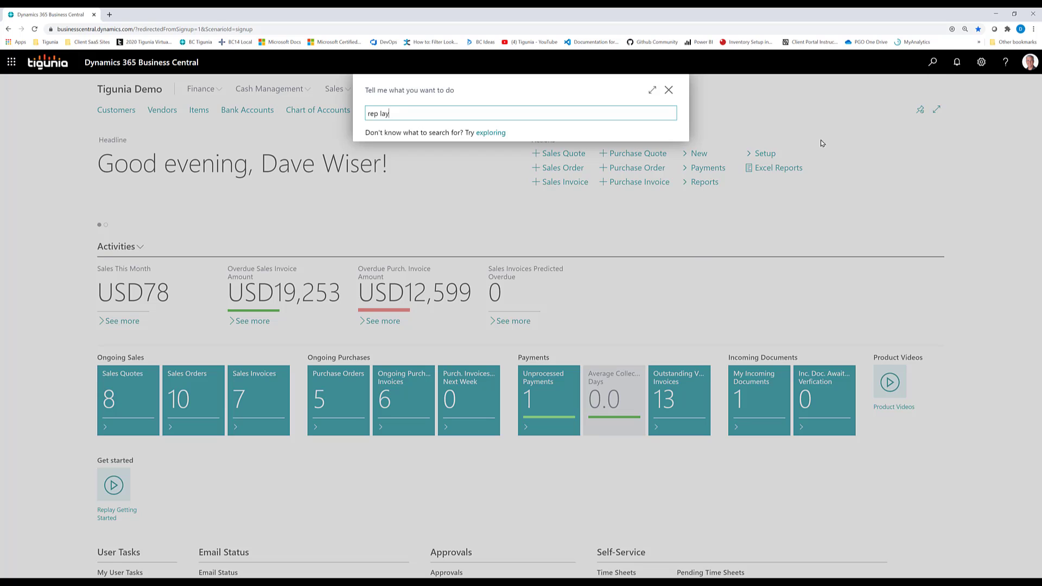
left_click(427, 235)
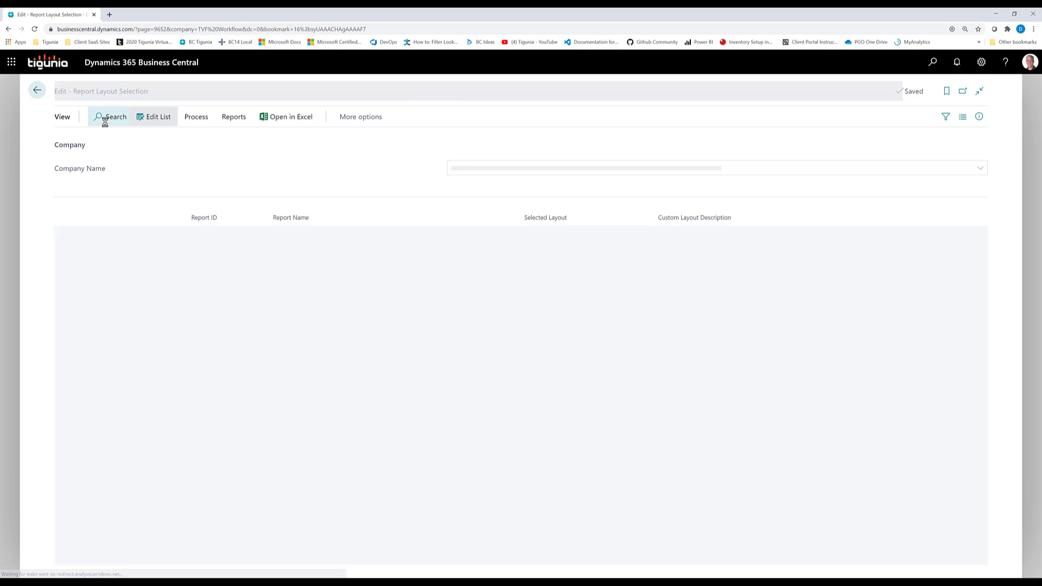
left_click(85, 120)
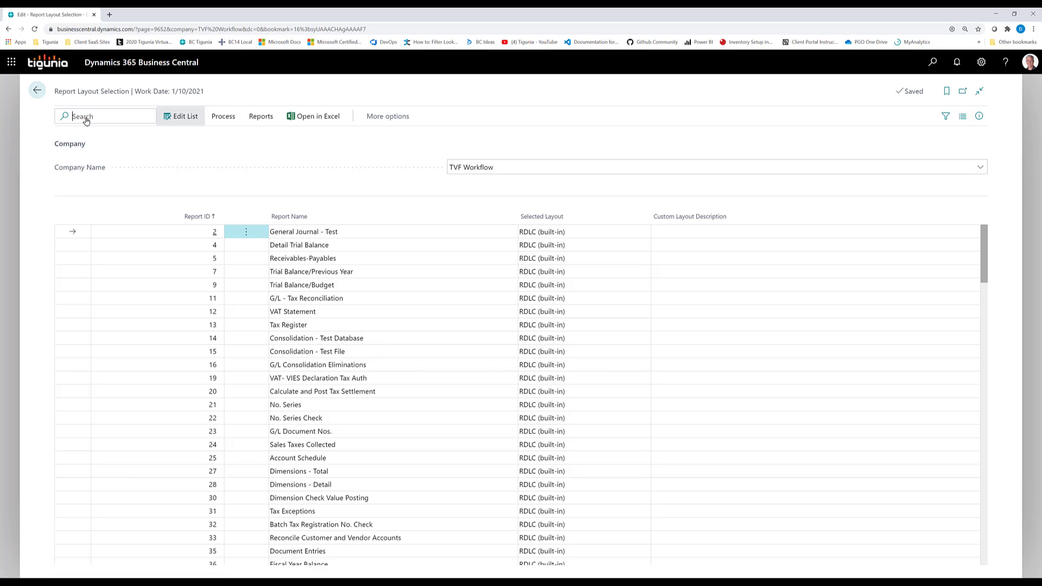
type("1306")
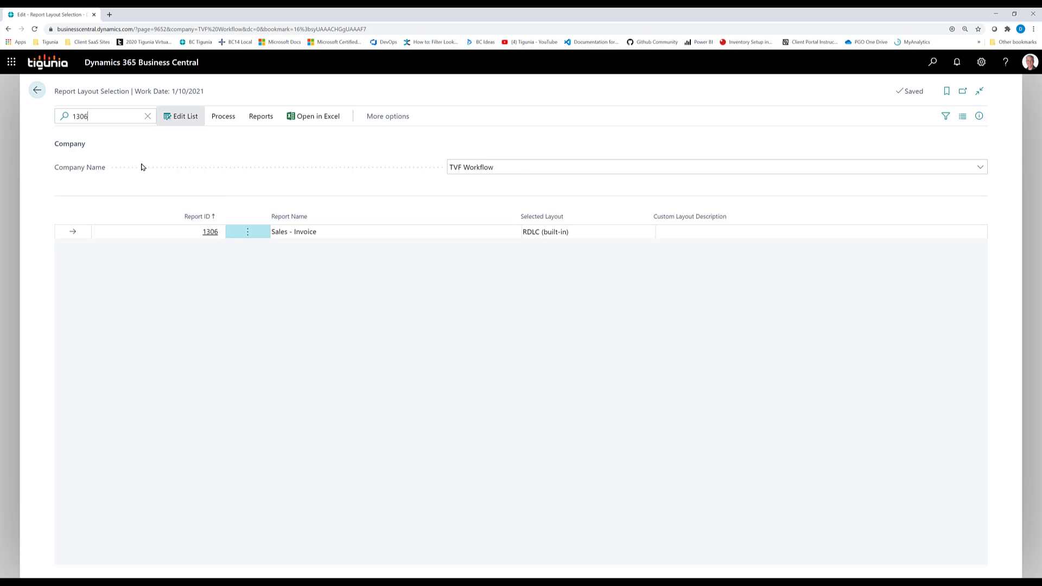
left_click(36, 93)
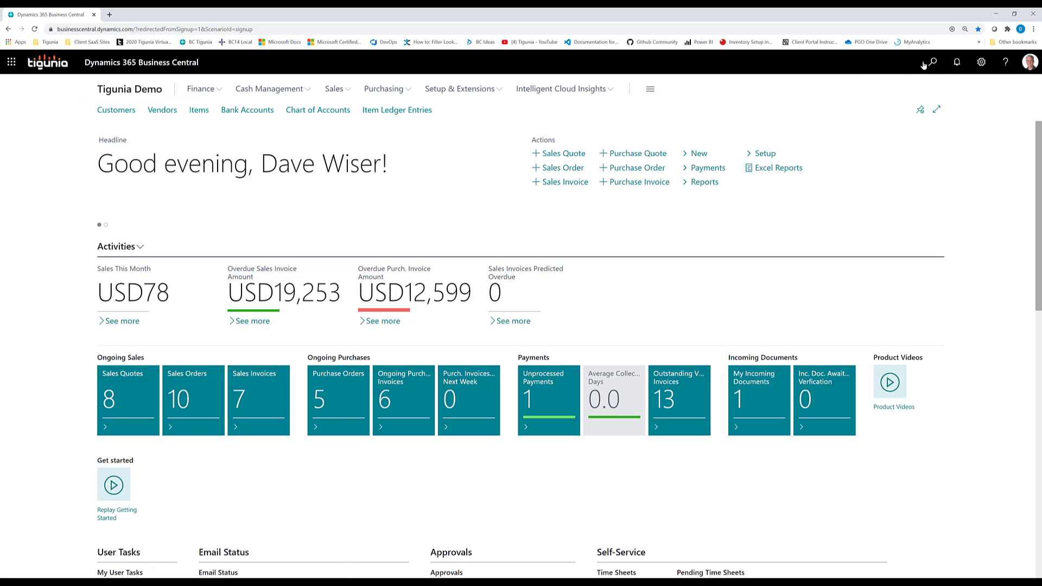
- Find the Custom Report Layouts page with "cus rep" and review the custom layouts of the Sales - Invoice report
left_click(932, 64)
type("cus")
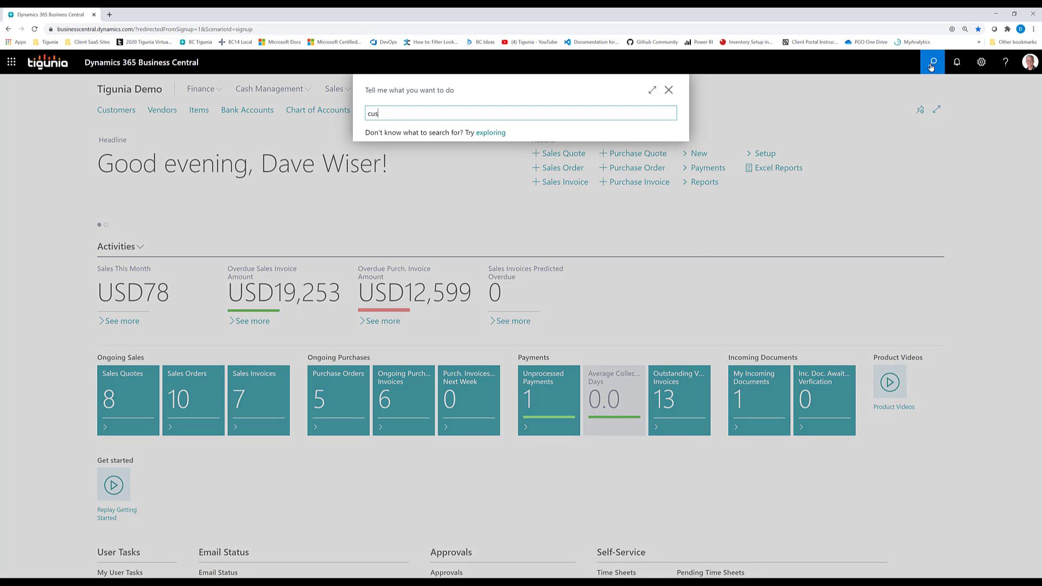
type(" rep")
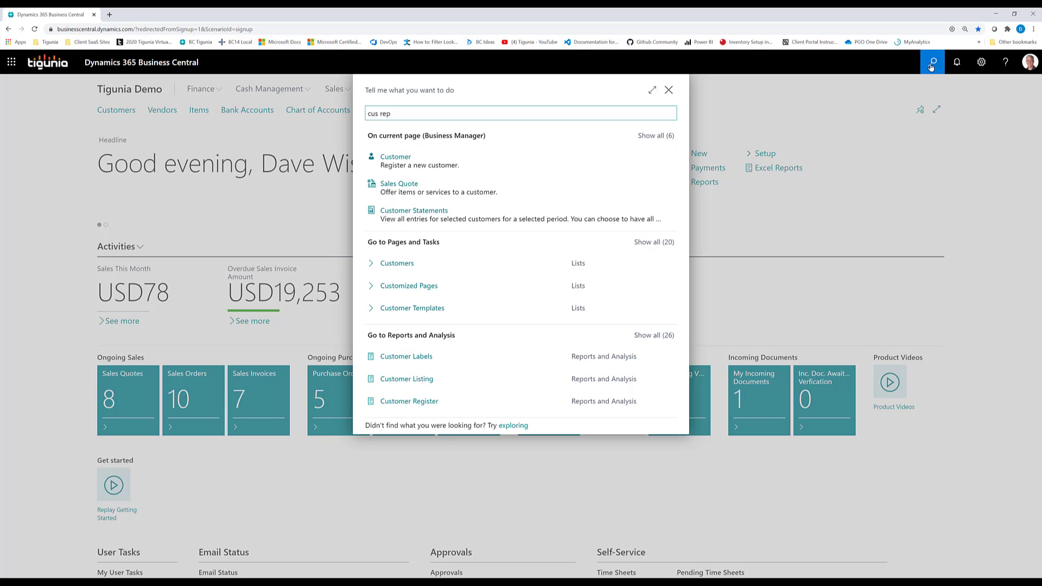
left_click(408, 243)
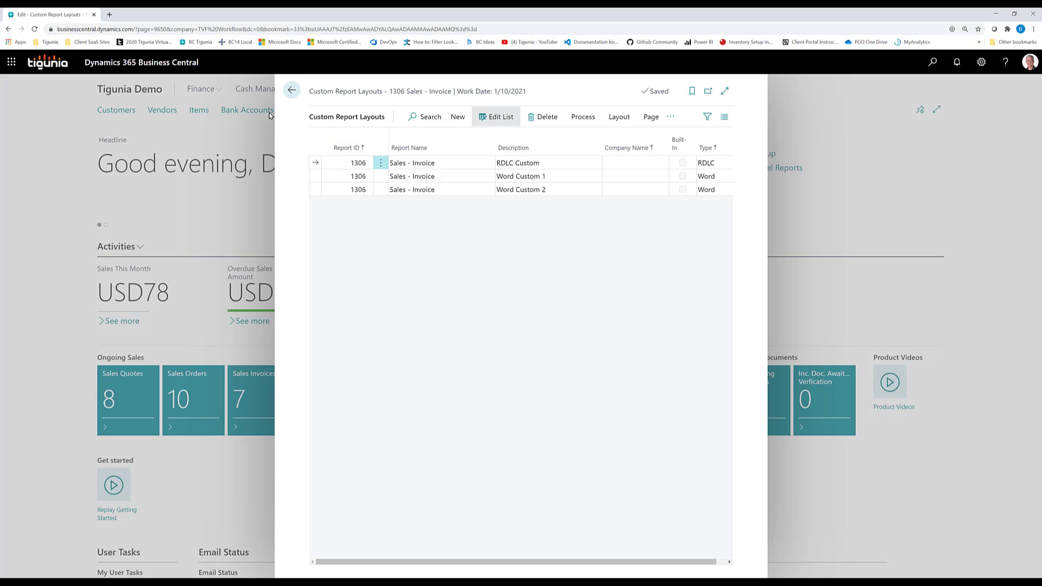
left_click(292, 91)
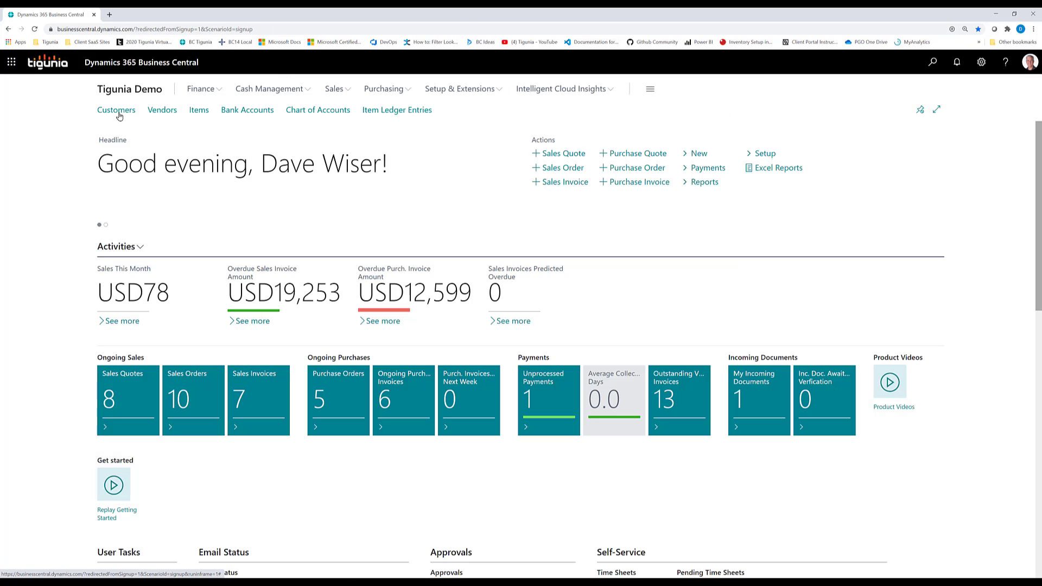
- Open the document layouts of the customer The Cannon Group PLC from its customer card
left_click(117, 111)
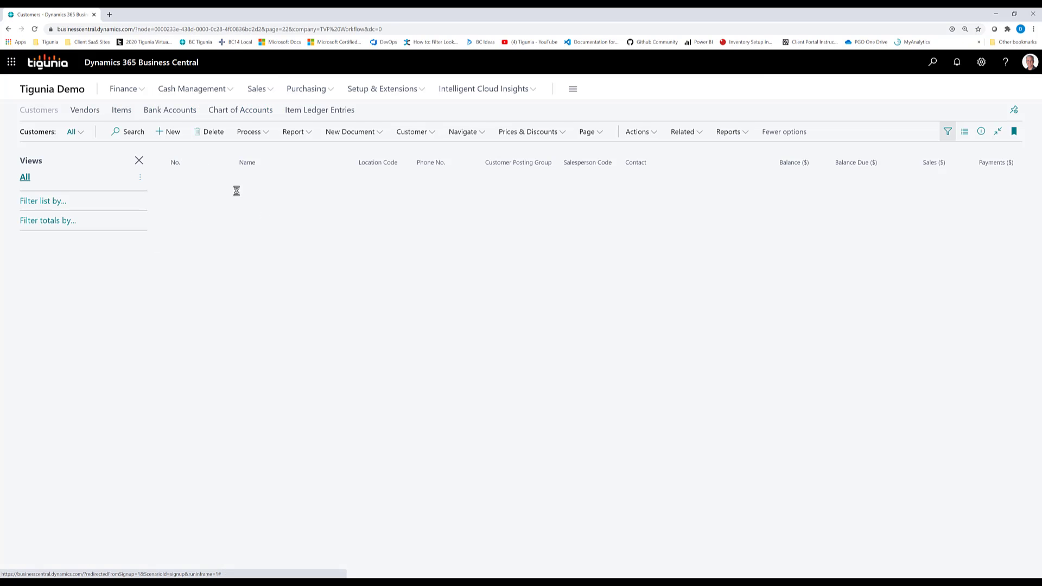
left_click(183, 183)
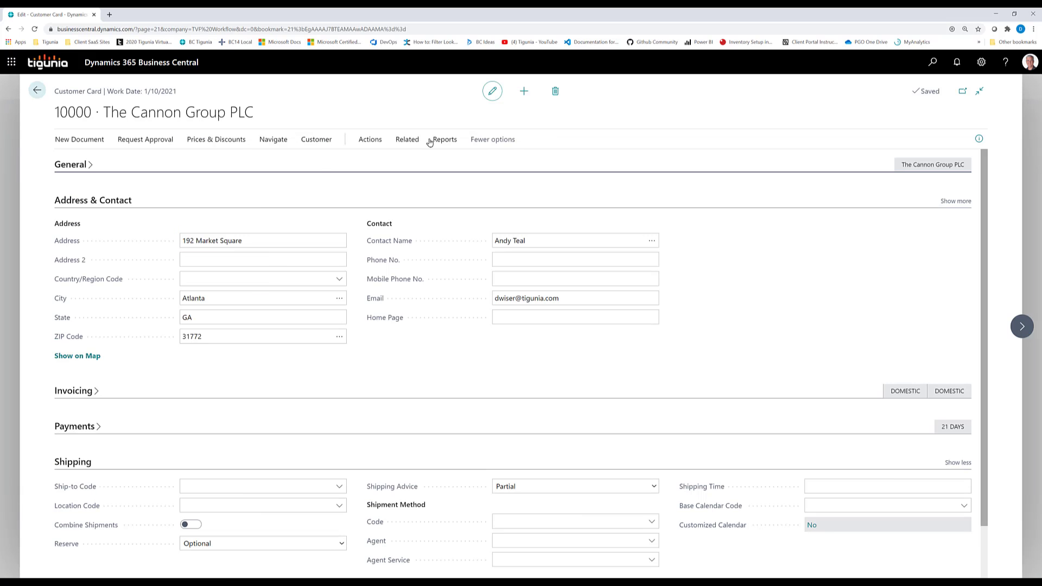
left_click(400, 141)
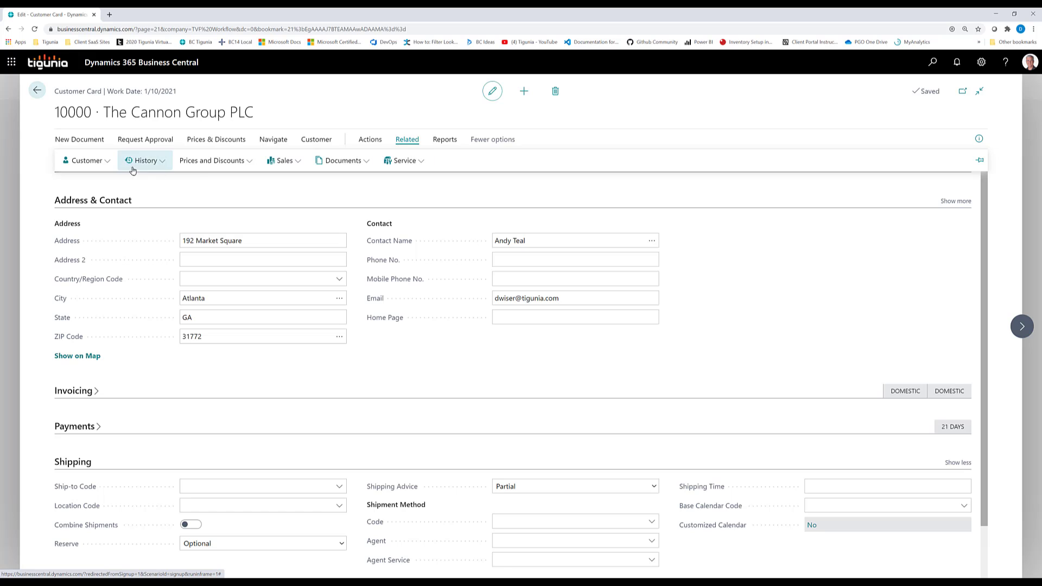
left_click(85, 161)
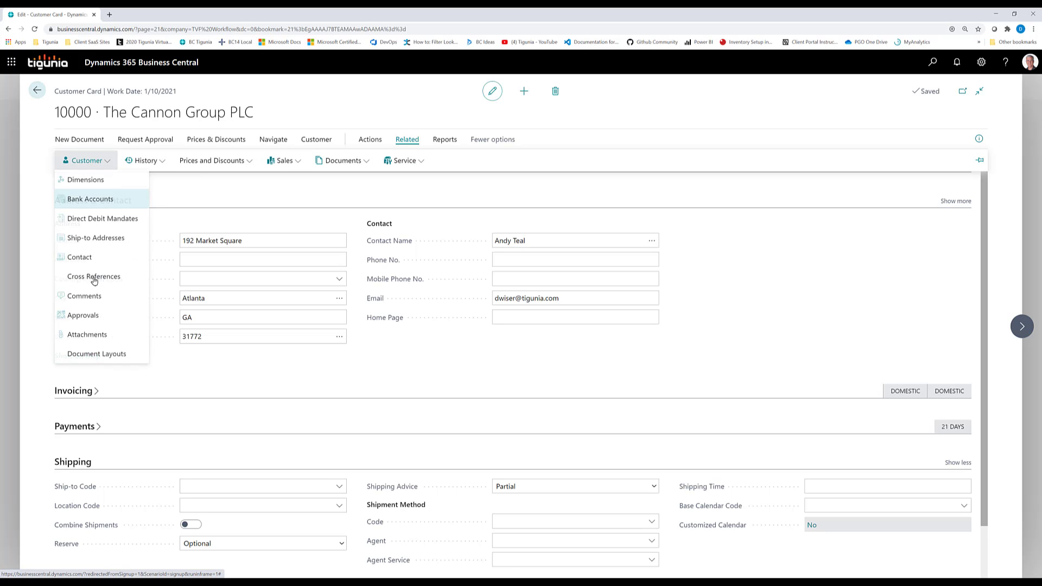
left_click(89, 354)
- Add a document layout line with usage Invoice and report ID 1306
left_click(366, 136)
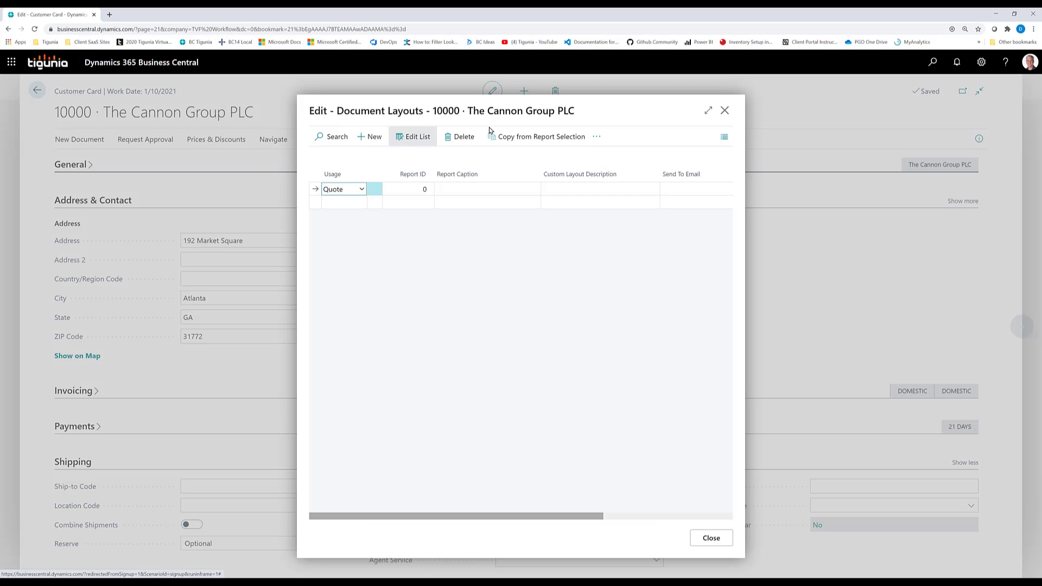
left_click(362, 190)
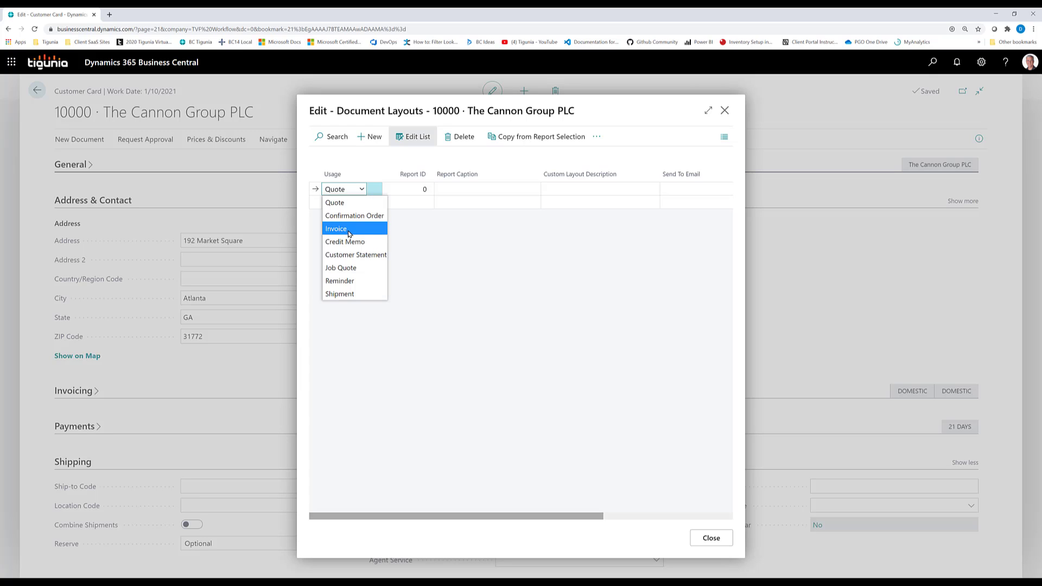
left_click(348, 232)
left_click(402, 189)
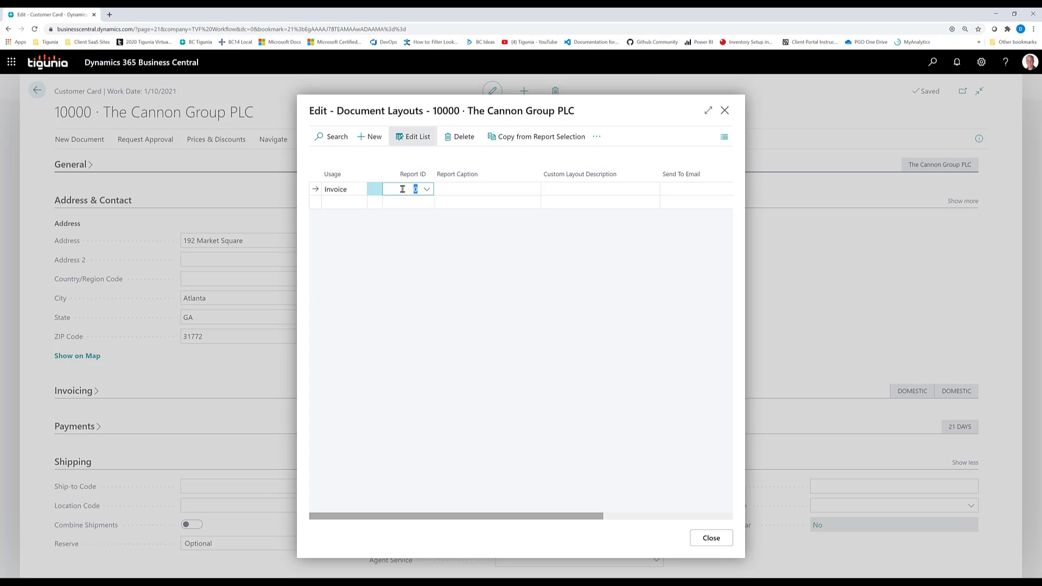
type("1306")
key("Tab")
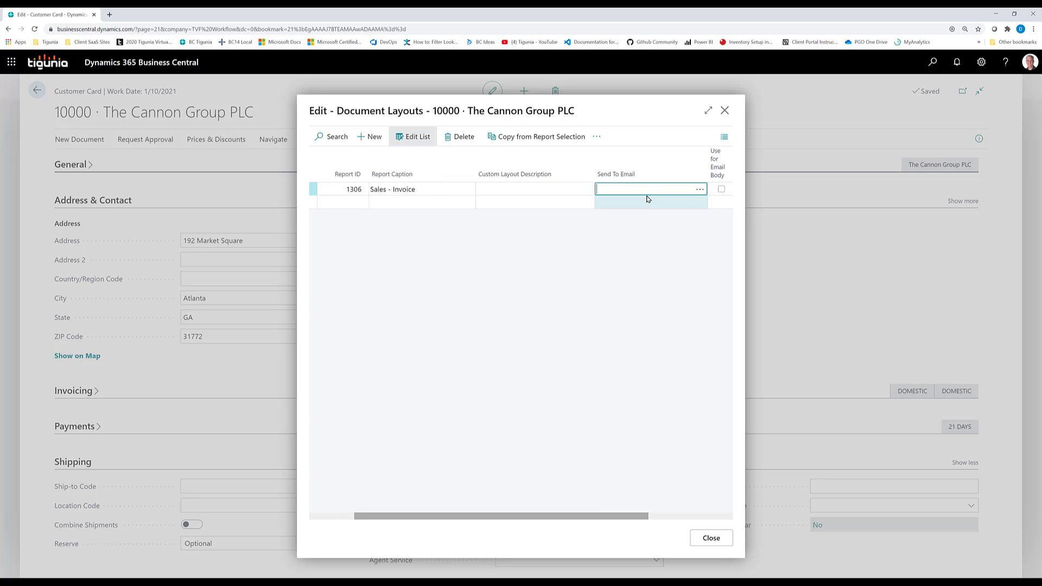
- Assign the custom layout Word Custom 1 to the customer's invoice line and close the document layouts
left_click(506, 189)
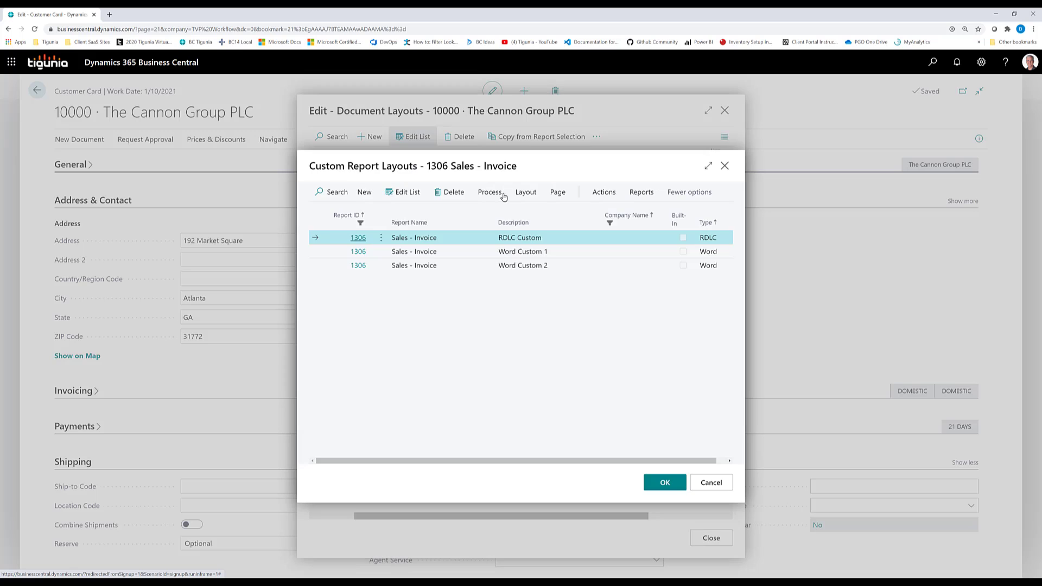
left_click(461, 255)
left_click(652, 481)
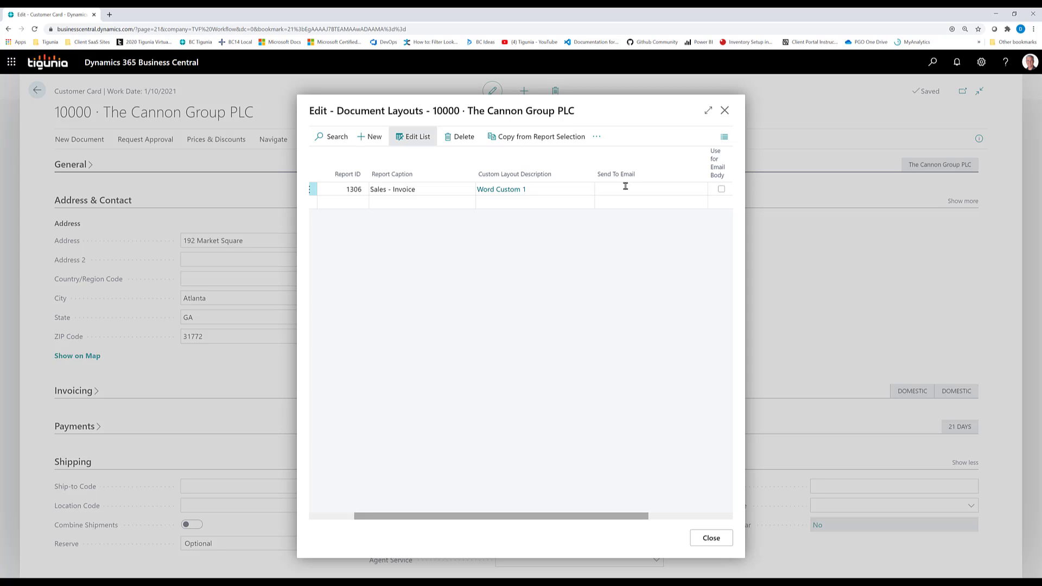
left_click(724, 110)
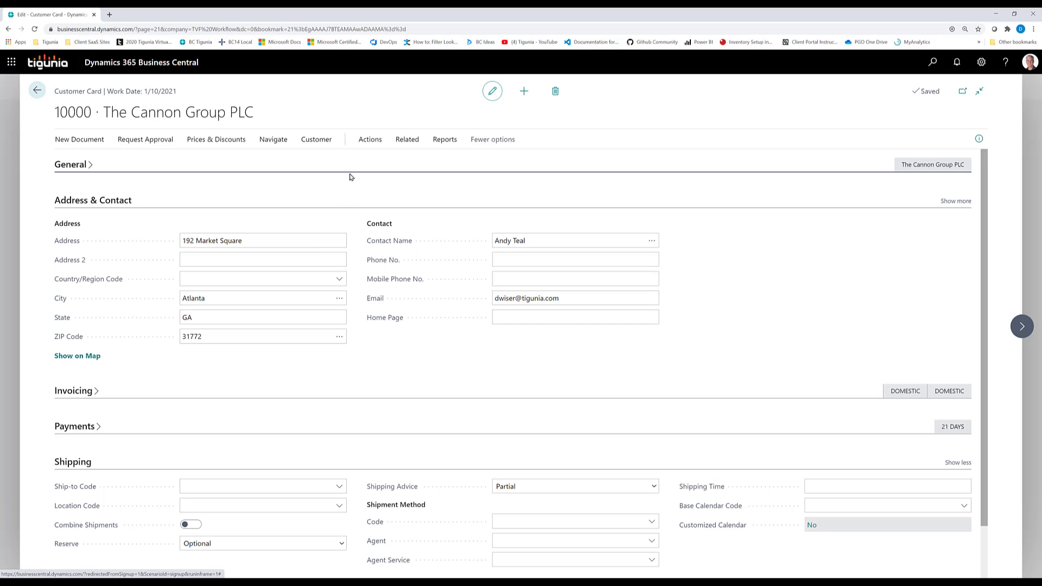
- Reopen the customer's document layouts and expand the window so all columns fit
left_click(406, 142)
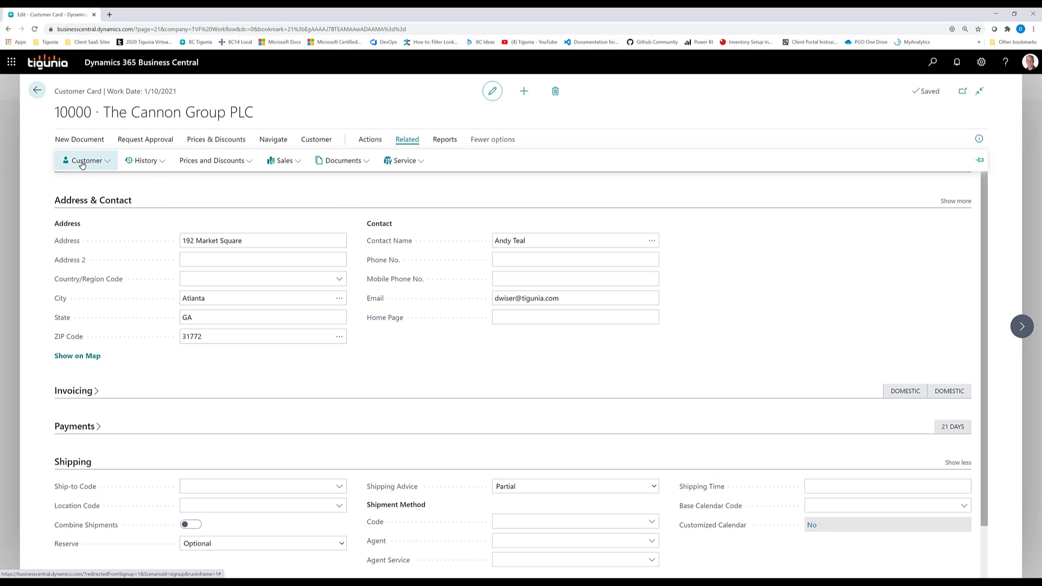
left_click(82, 165)
left_click(93, 355)
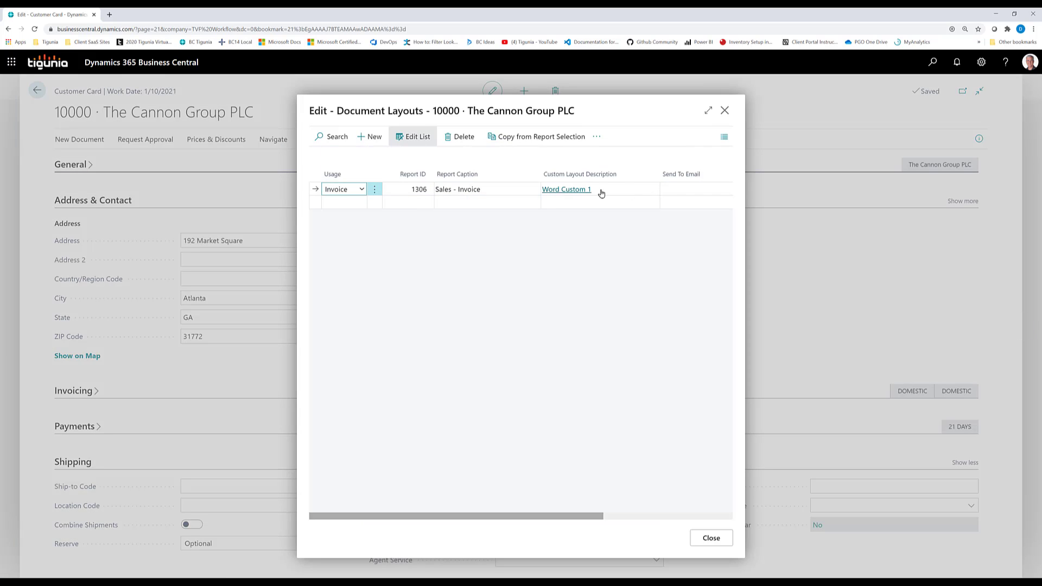
left_click(708, 112)
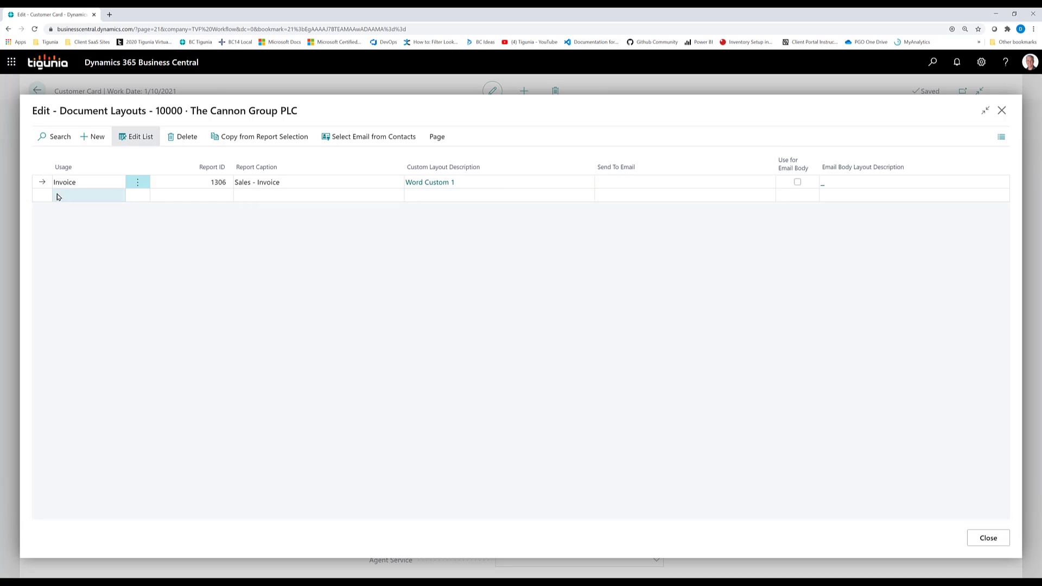
- Add a second Invoice line with report ID 1306 and the custom layout Word Custom 1
left_click(106, 198)
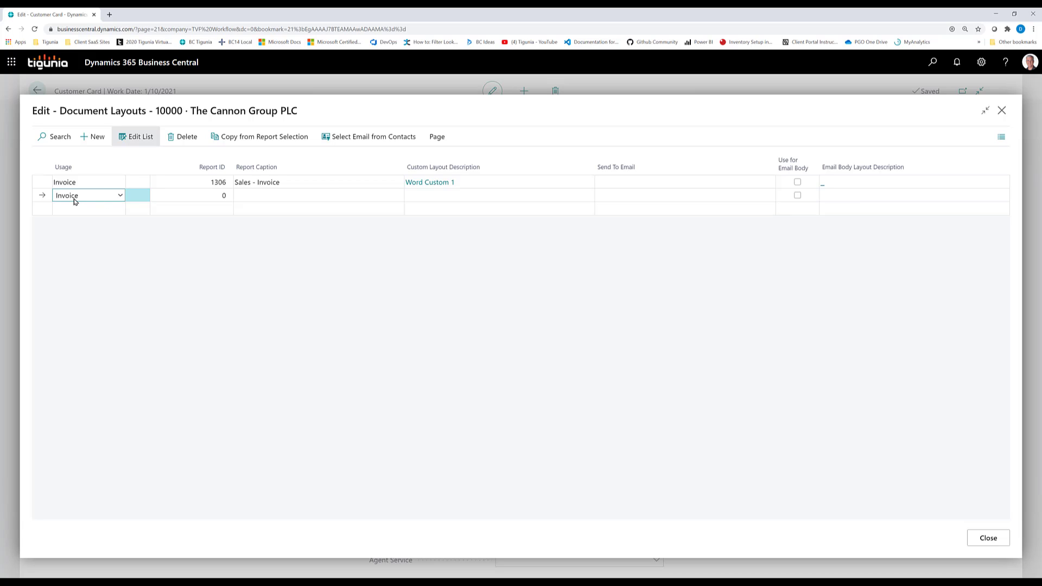
left_click(213, 196)
type("130")
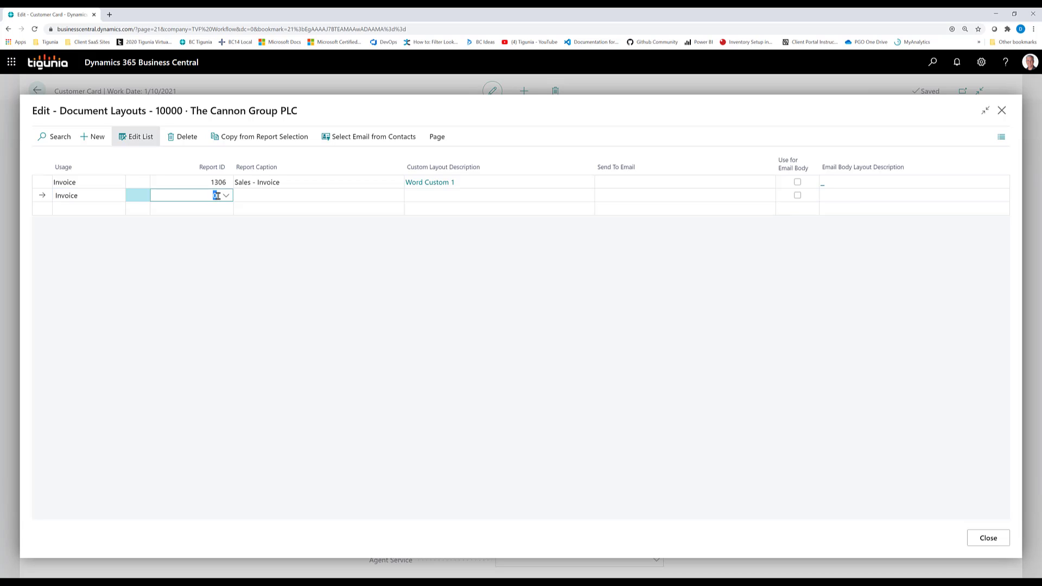
type("6")
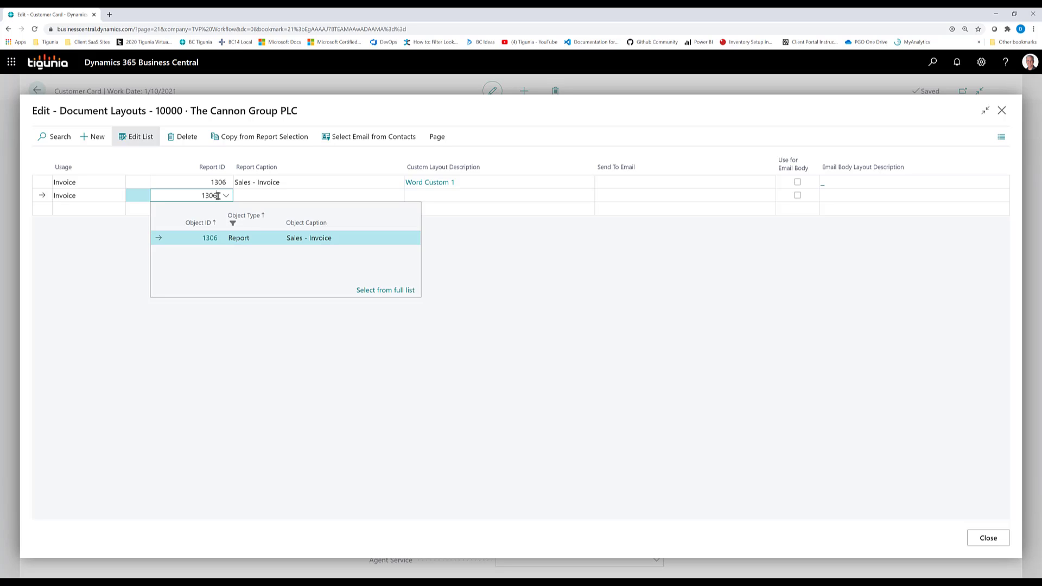
key("Tab")
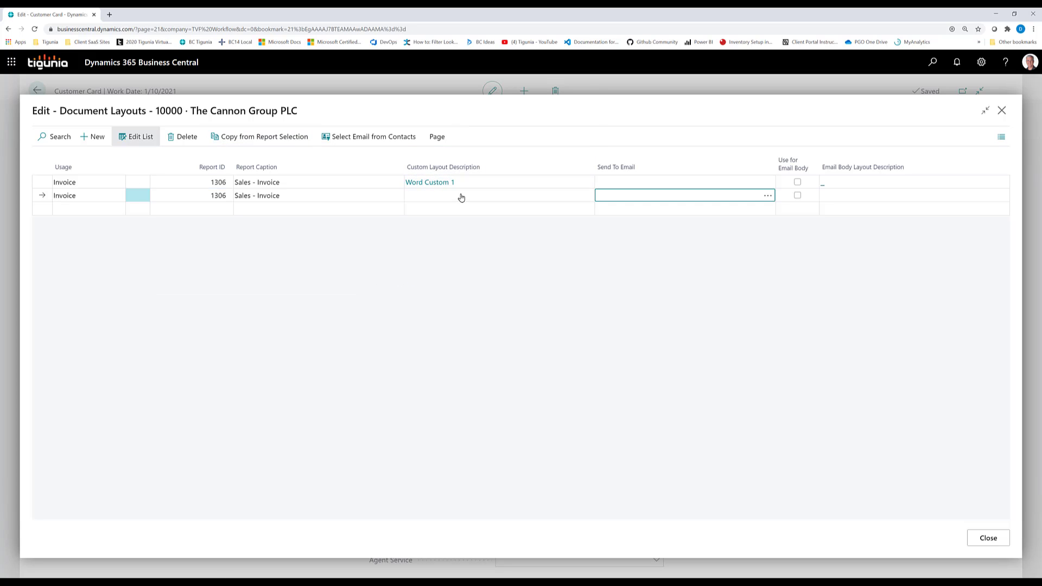
left_click(550, 200)
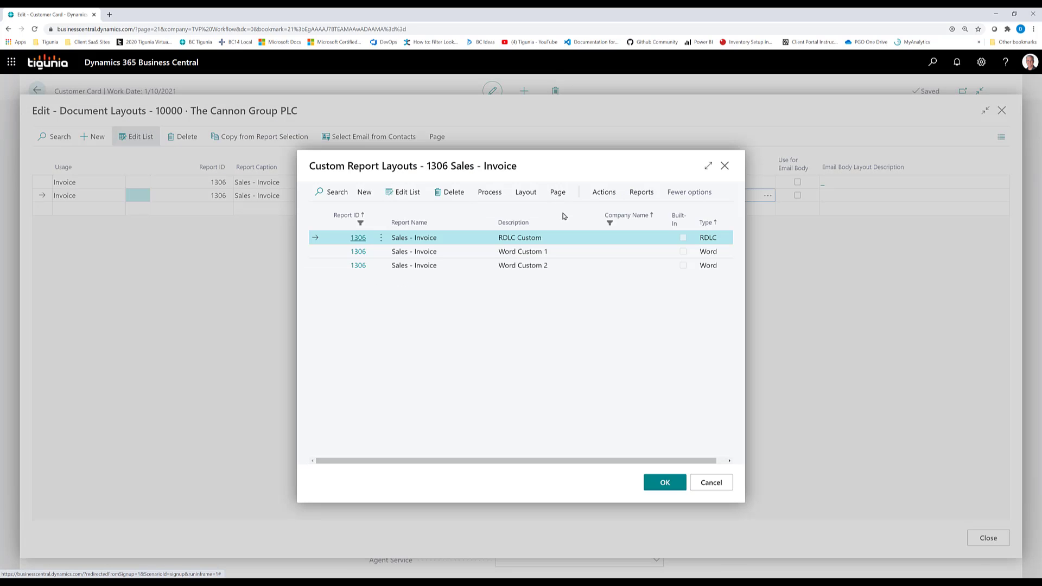
left_click(466, 252)
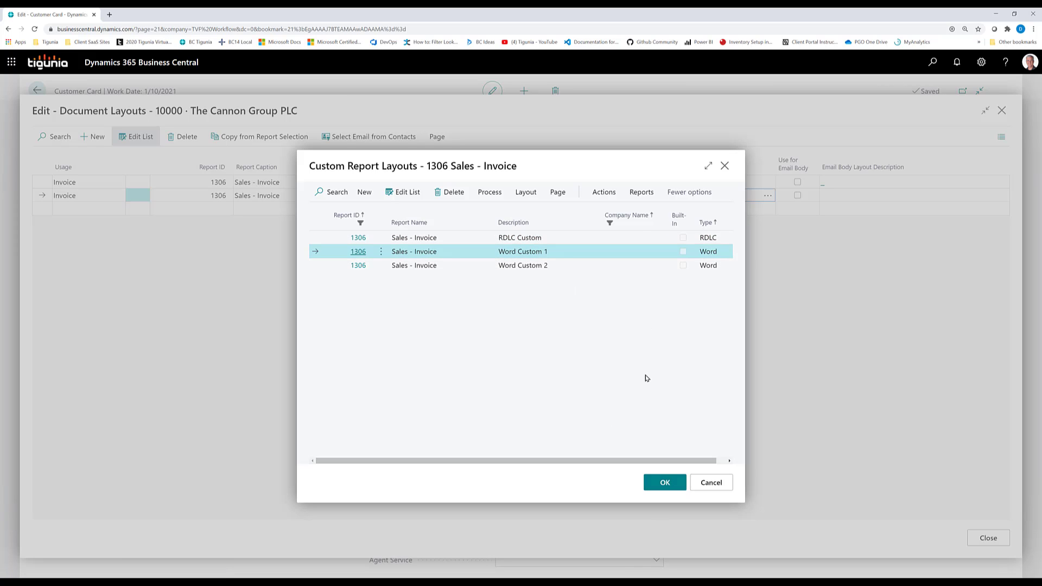
key("Return")
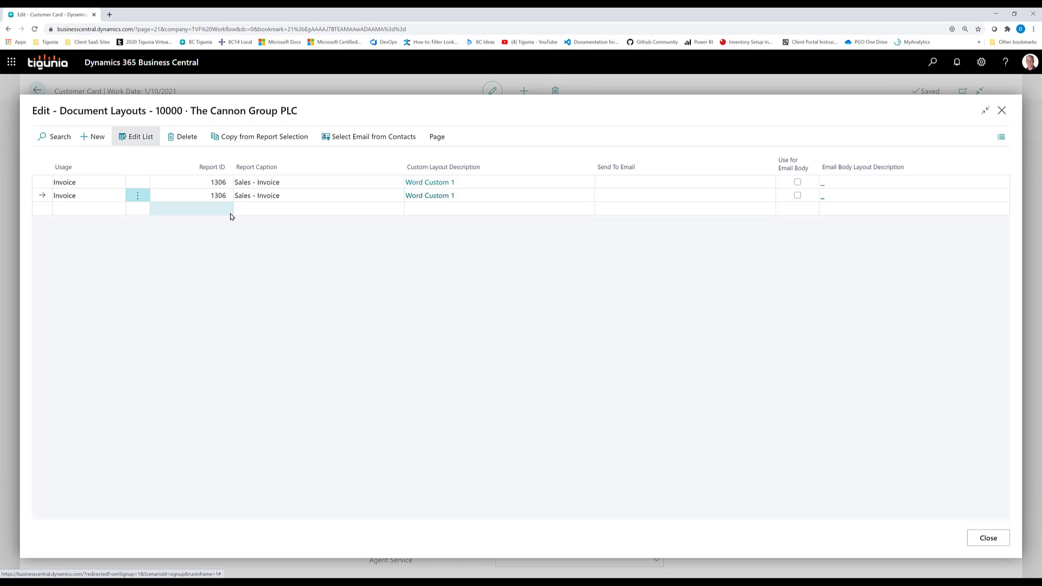
- Start a third document layout line and open its usage choices
left_click(113, 211)
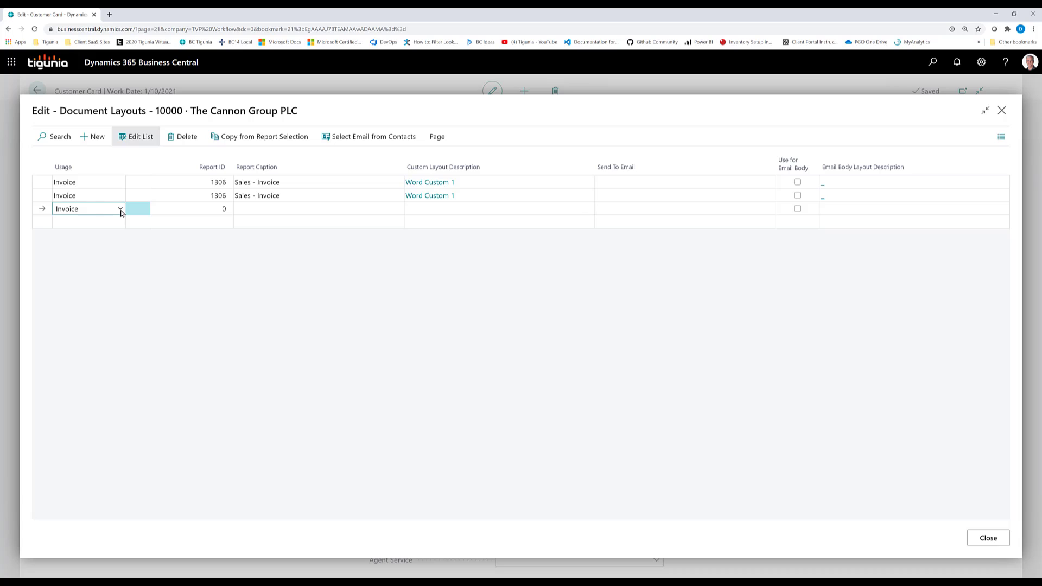
left_click(121, 210)
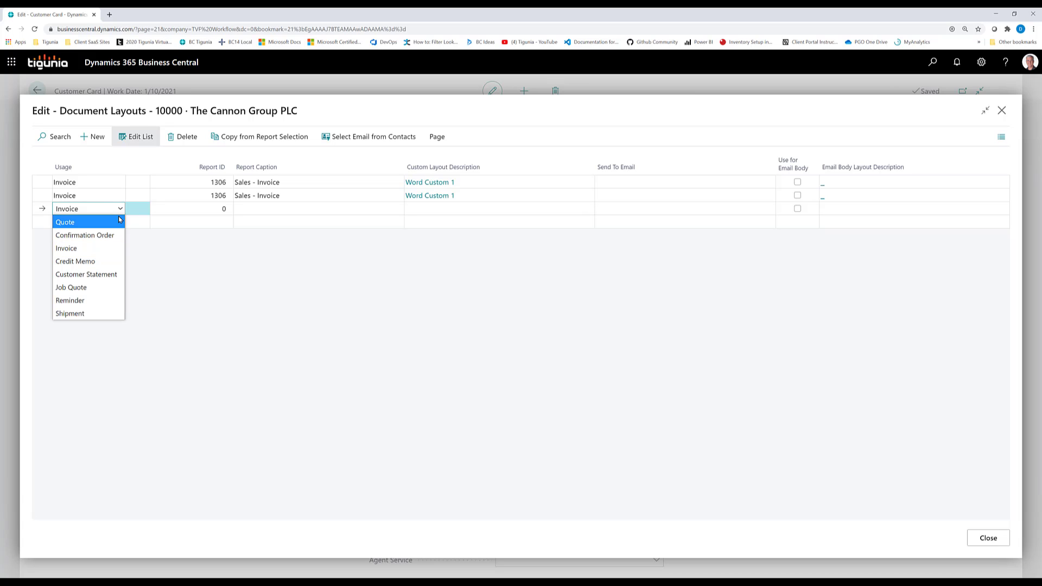